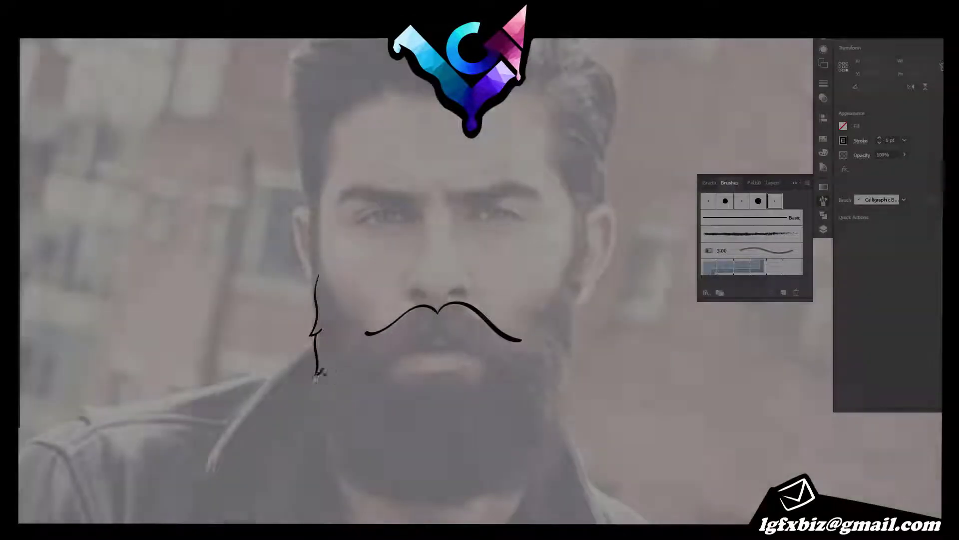
# Step: Trace the beard, chin and hair outlines over the photo, and hide the photo layer
pyautogui.moveTo(317, 373); pyautogui.dragTo(412, 497)
pyautogui.moveTo(569, 270); pyautogui.dragTo(571, 345)
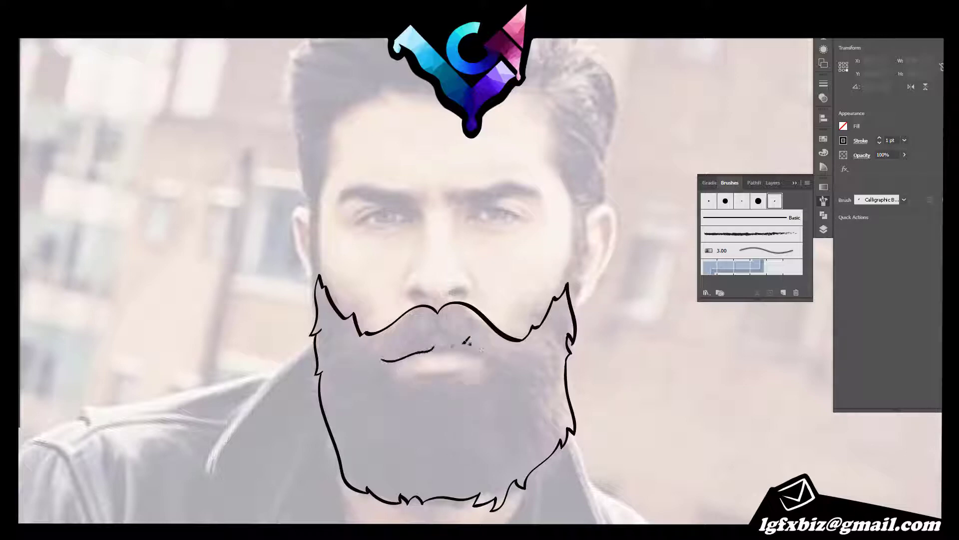
pyautogui.moveTo(428, 378); pyautogui.dragTo(495, 361)
pyautogui.click(823, 228)
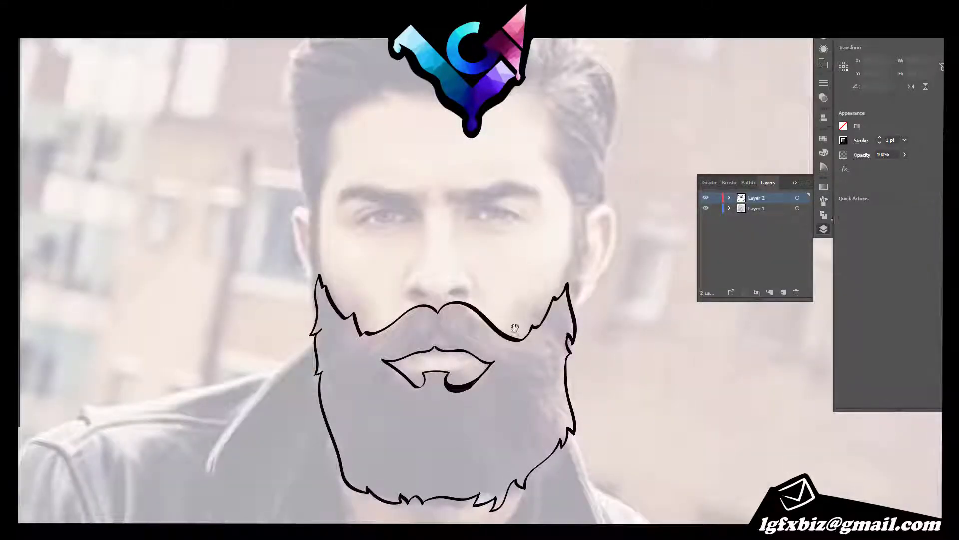
pyautogui.moveTo(516, 328); pyautogui.dragTo(484, 466)
pyautogui.moveTo(516, 240); pyautogui.dragTo(544, 339)
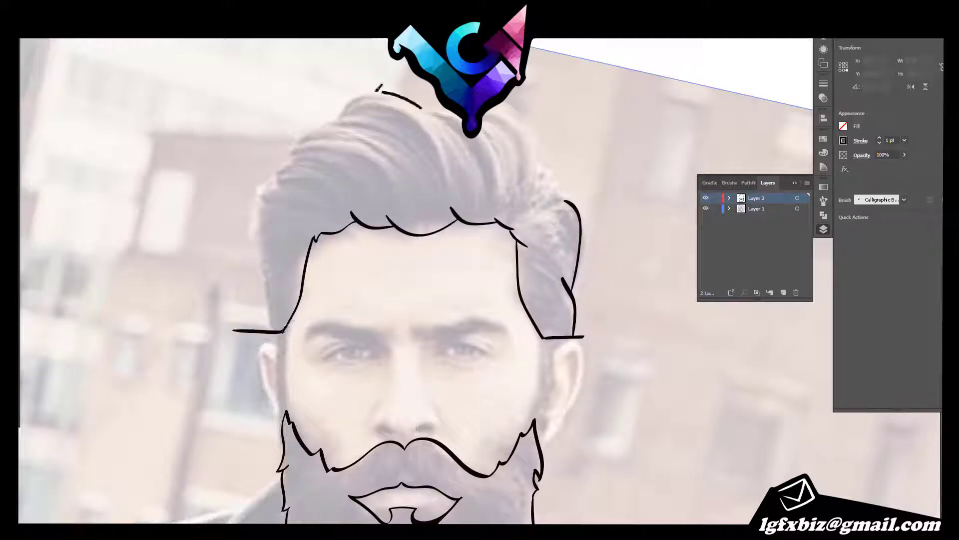
pyautogui.hotkey('ctrl', '0')
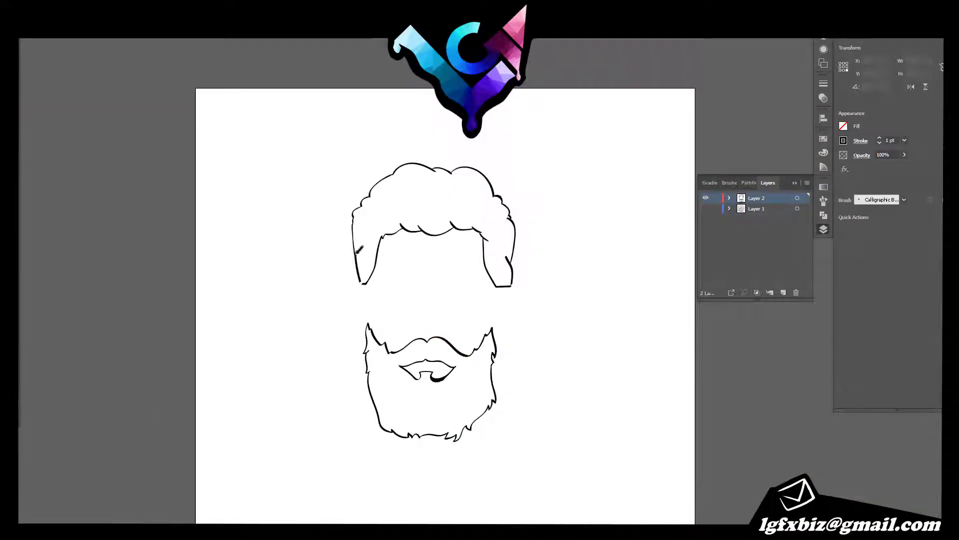
# Step: Paint the left, lower and right parts of the beard solid black
pyautogui.press('v')
pyautogui.click(606, 449)
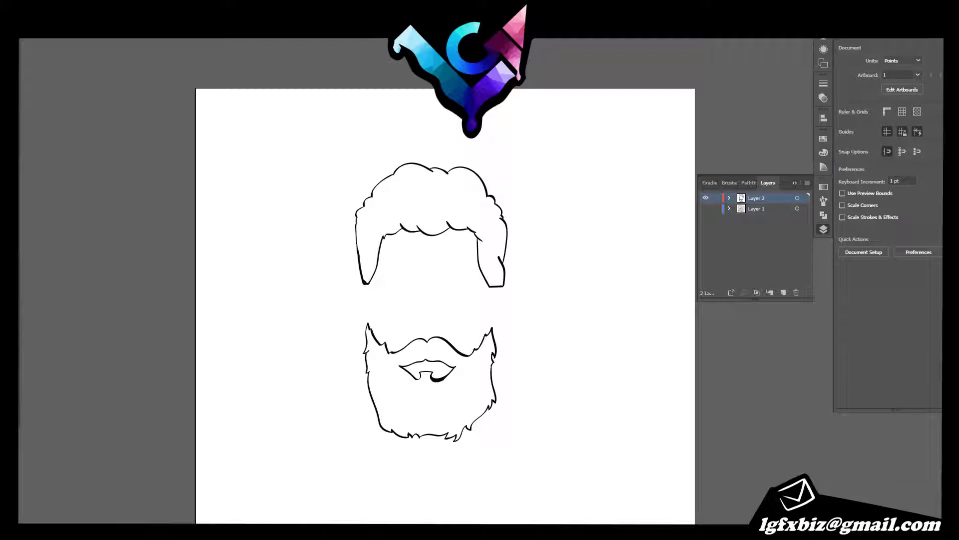
pyautogui.scroll(3, 393, 363)
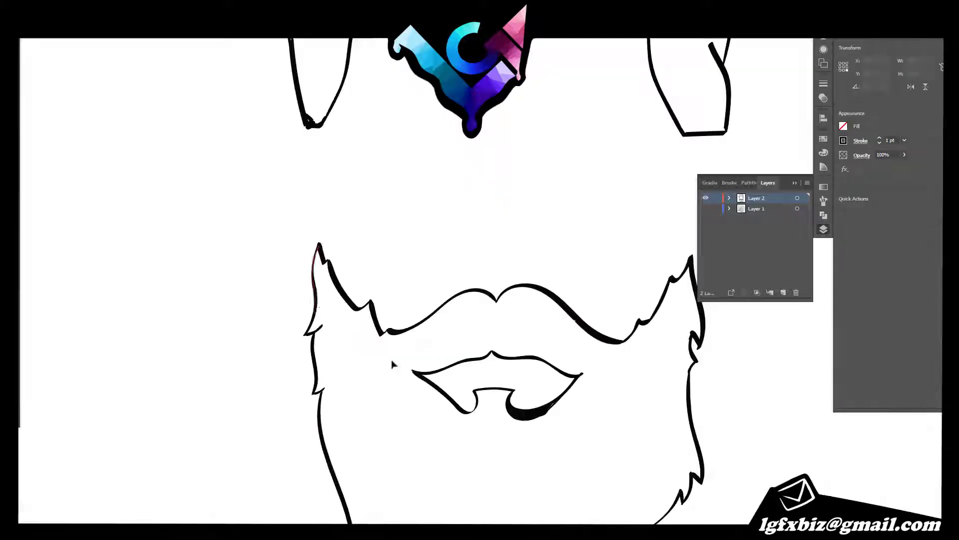
pyautogui.moveTo(377, 299)
pyautogui.mouseDown()
pyautogui.moveTo(380, 331)
pyautogui.moveTo(386, 314)
pyautogui.mouseUp()
pyautogui.scroll(-3, 380, 331)
pyautogui.scroll(3, 423, 409)
pyautogui.moveTo(429, 481); pyautogui.dragTo(463, 509)
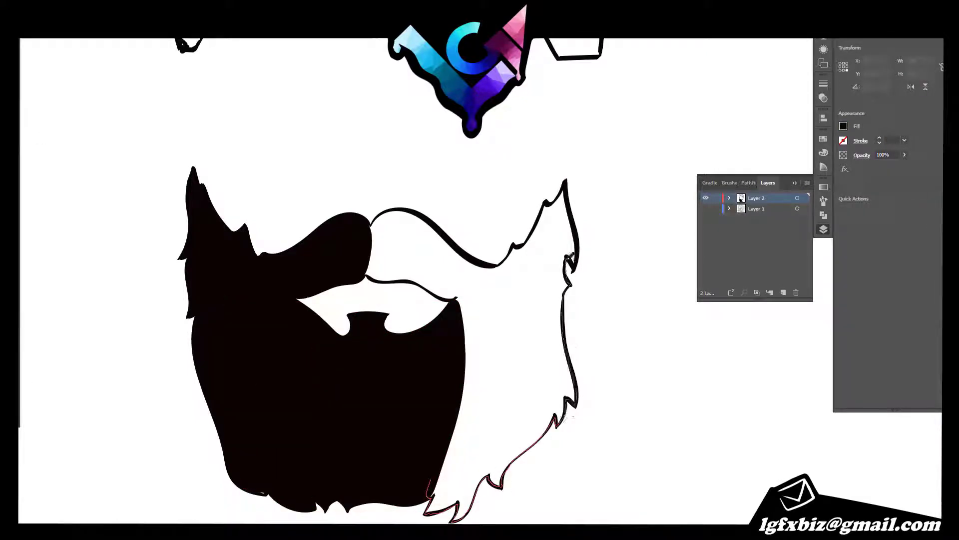
pyautogui.moveTo(399, 278); pyautogui.dragTo(400, 280)
pyautogui.scroll(-3, 598, 367)
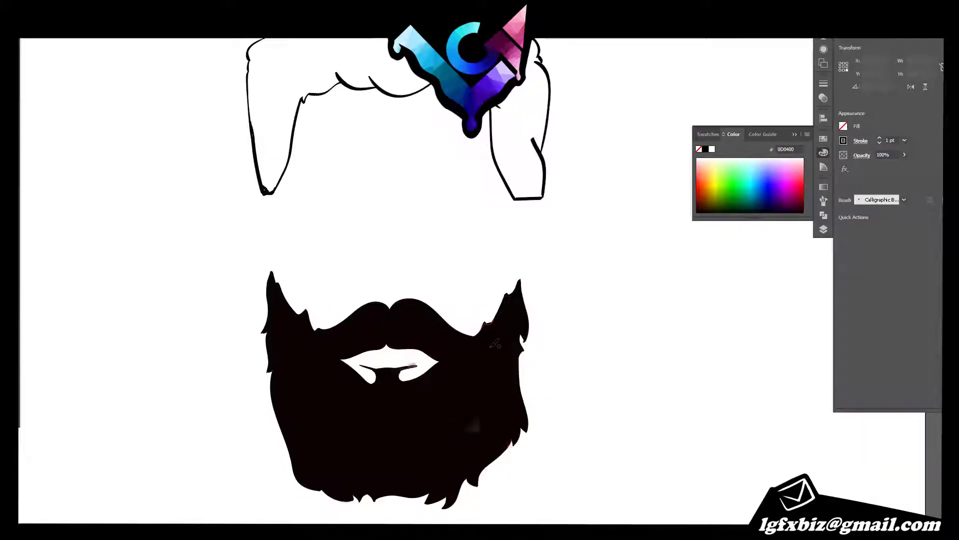
pyautogui.scroll(5, 300, 360)
# Step: Fill the left lock, top and right lock of the hair solid black
pyautogui.moveTo(305, 376); pyautogui.dragTo(389, 262)
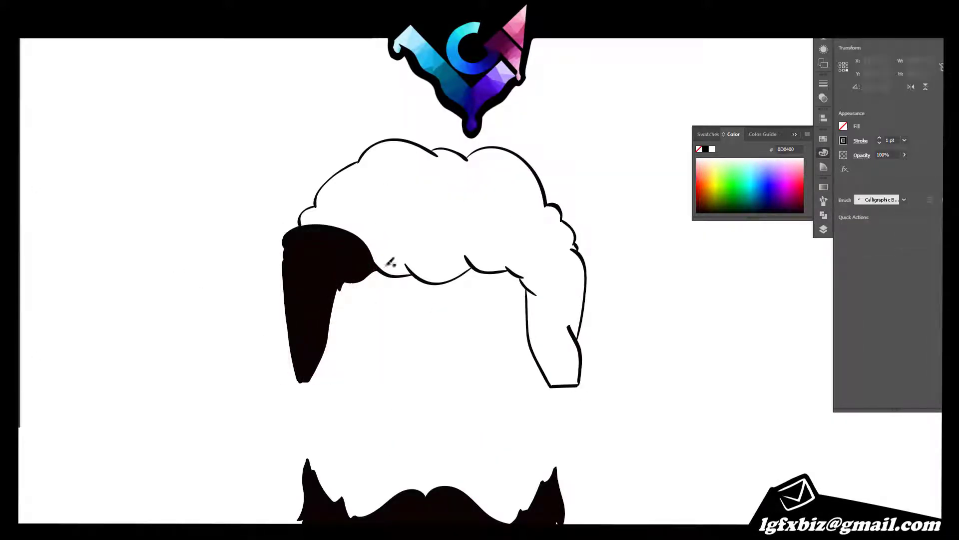
pyautogui.moveTo(472, 270); pyautogui.dragTo(473, 271)
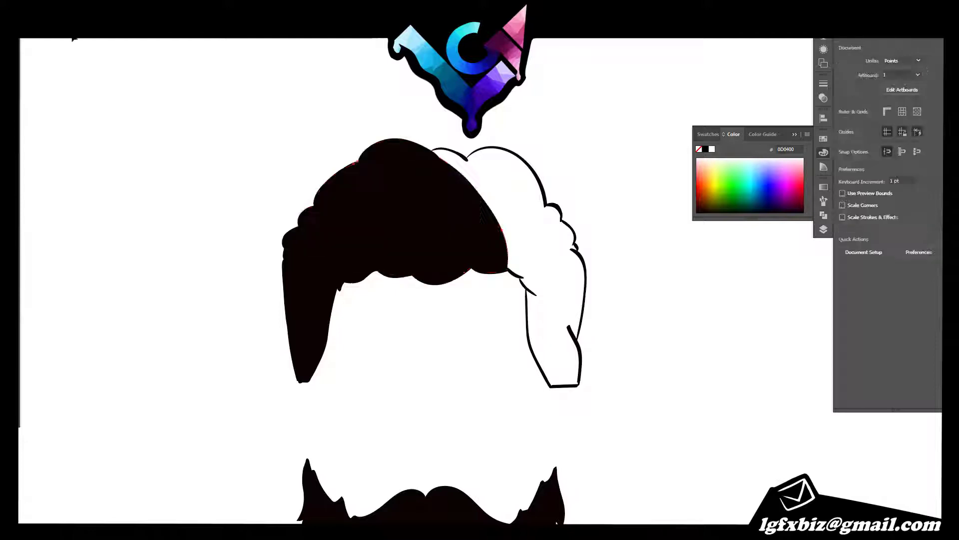
pyautogui.moveTo(431, 150); pyautogui.dragTo(509, 146)
pyautogui.moveTo(522, 275); pyautogui.dragTo(520, 276)
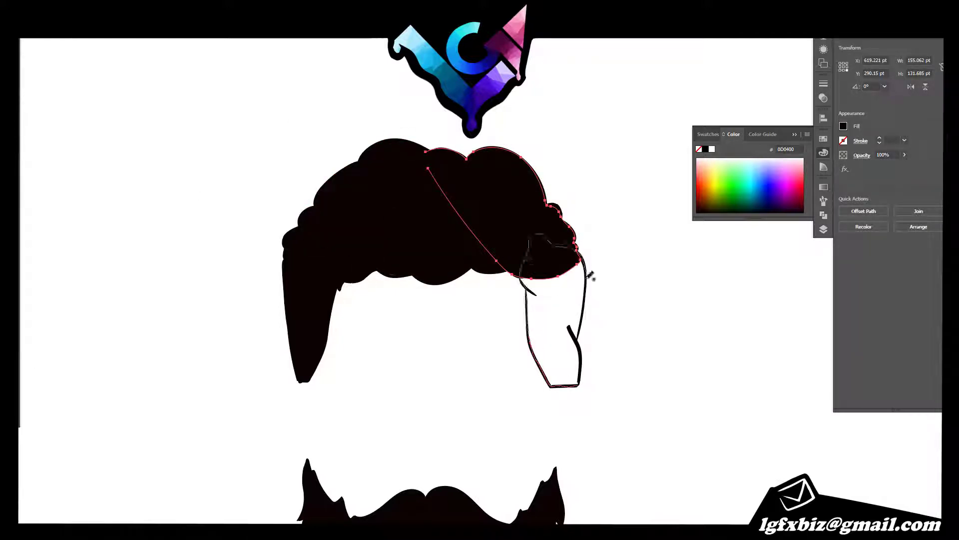
pyautogui.moveTo(589, 275); pyautogui.dragTo(599, 377)
pyautogui.hotkey('ctrl', '-')
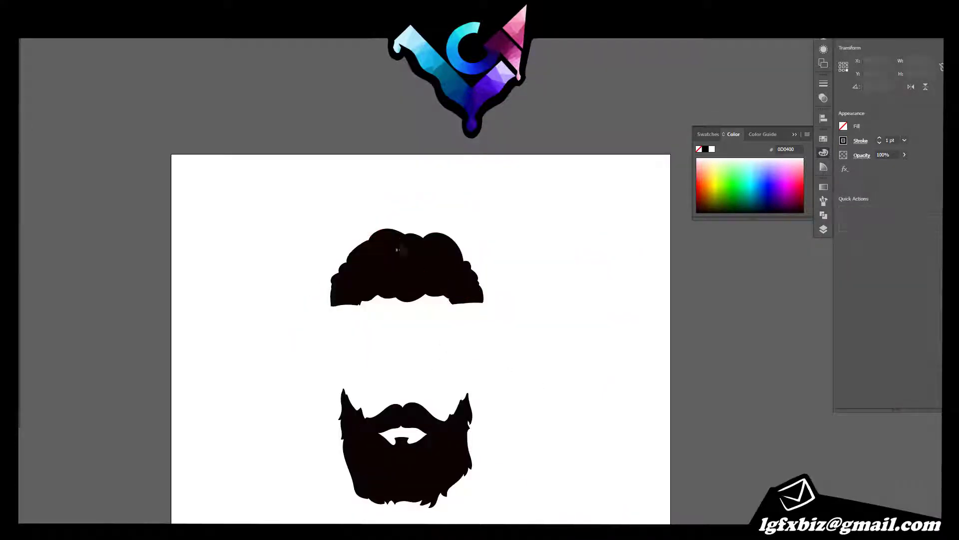
# Step: Group the hair pieces into a single object
pyautogui.press('v')
pyautogui.rightClick(327, 258)
pyautogui.click(488, 325)
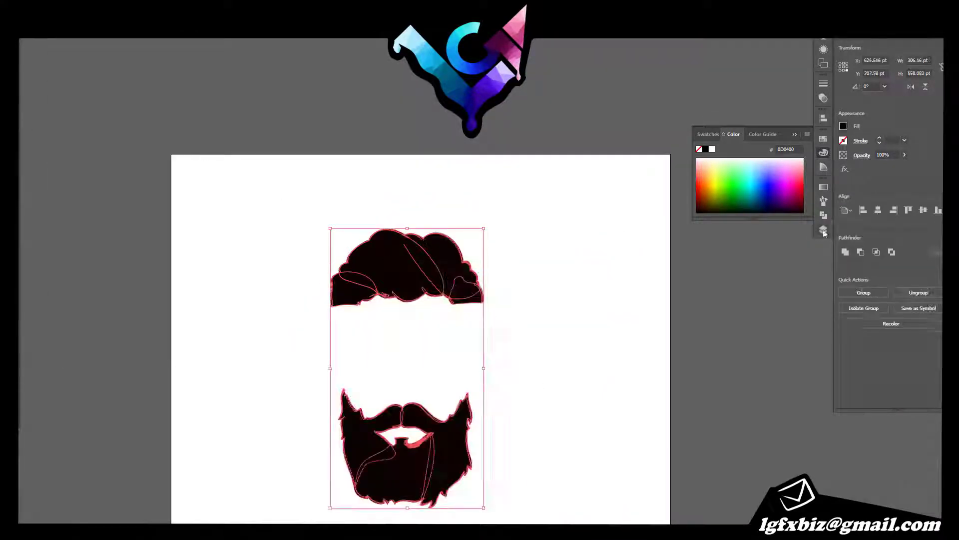
# Step: Cut the strand shapes out of the hair's top with Minus Front
pyautogui.click(388, 238)
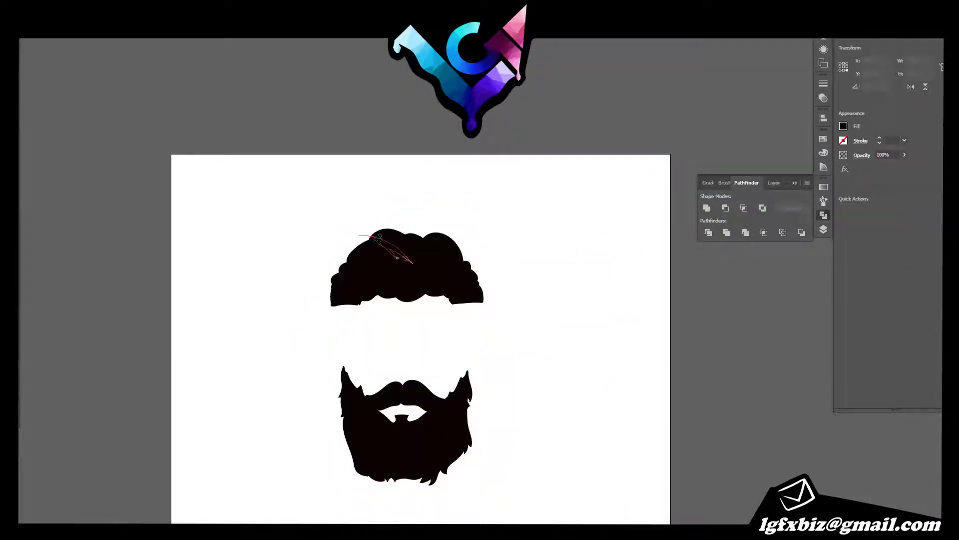
pyautogui.click(38, 152)
pyautogui.click(389, 248)
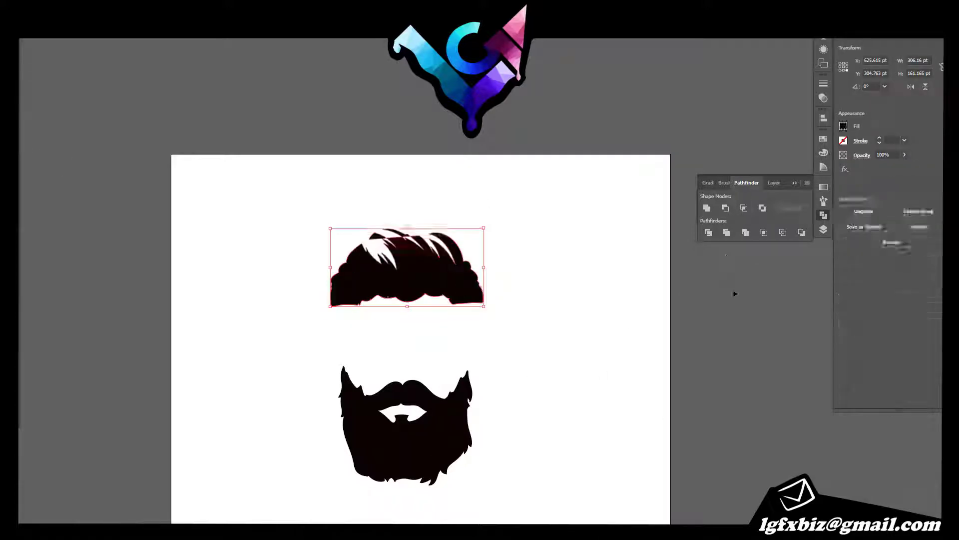
pyautogui.keyDown('alt'); pyautogui.click(384, 234); pyautogui.keyUp('alt')
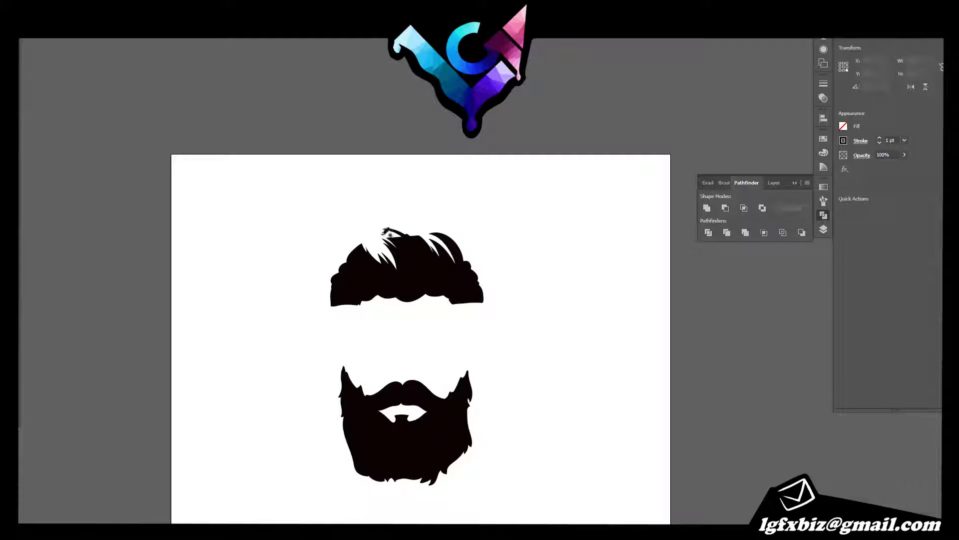
pyautogui.click(388, 232)
# Step: Brush spiky tapered strands along the hair's right edge, top and left edge
pyautogui.scroll(3, 696, 360)
pyautogui.press('b')
pyautogui.scroll(-1, 494, 473)
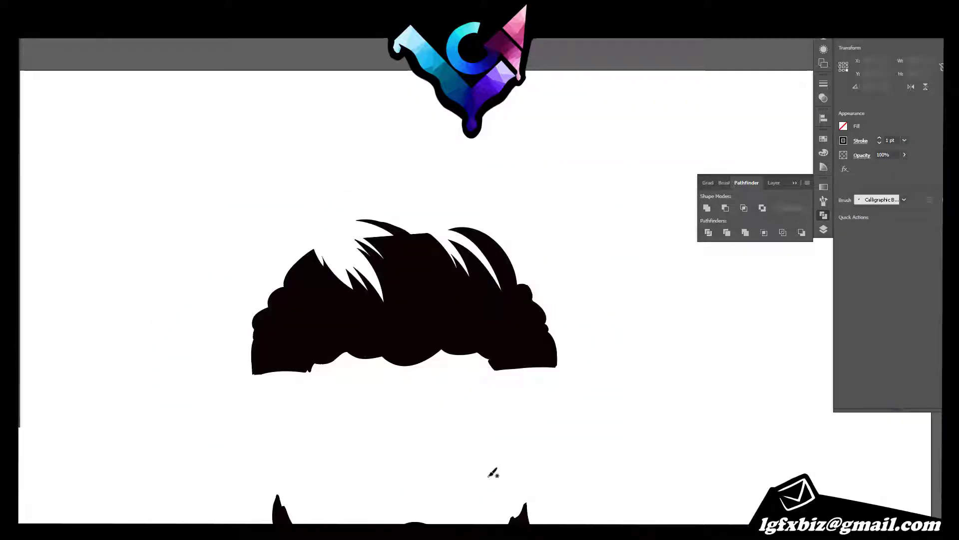
pyautogui.scroll(-2, 350, 256)
pyautogui.moveTo(332, 268); pyautogui.dragTo(337, 295)
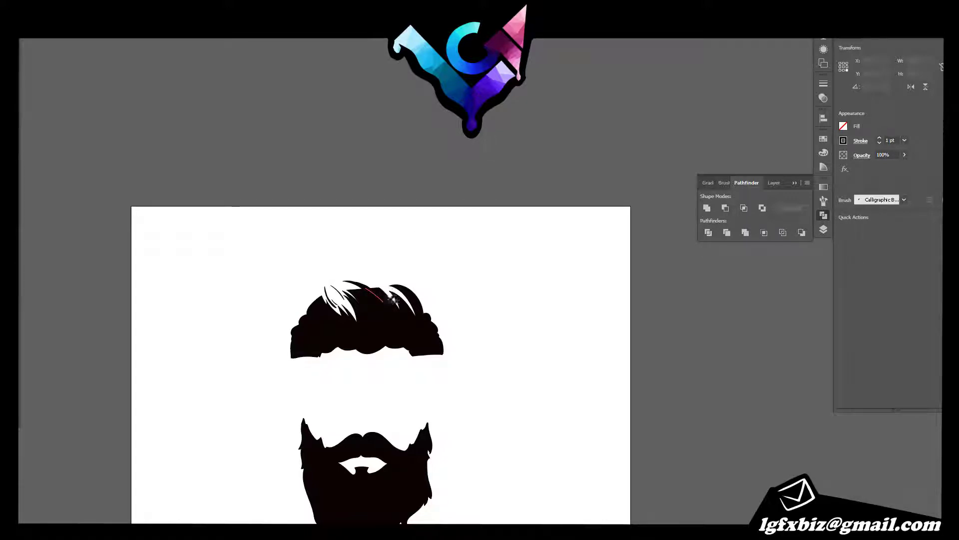
pyautogui.click(440, 242)
pyautogui.moveTo(436, 313); pyautogui.dragTo(429, 299)
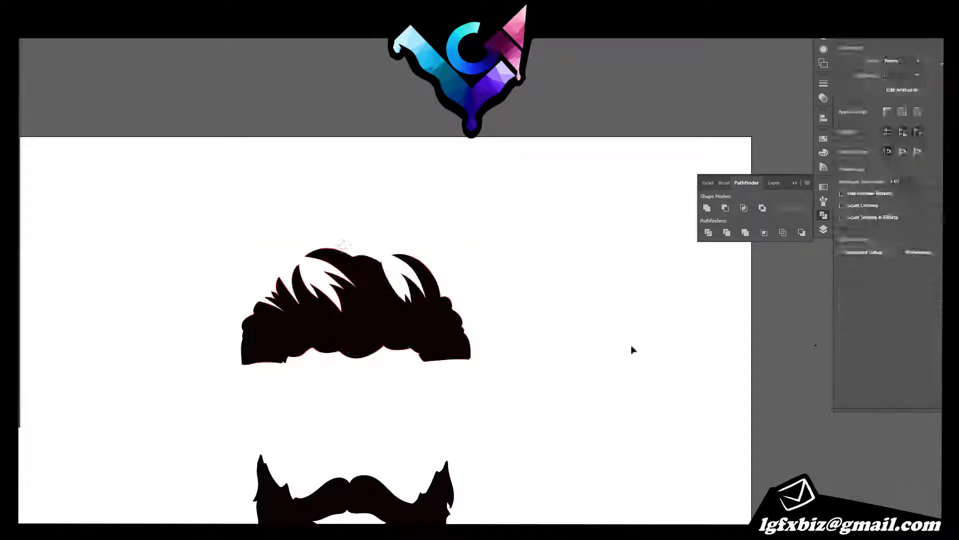
pyautogui.moveTo(337, 246); pyautogui.dragTo(373, 289)
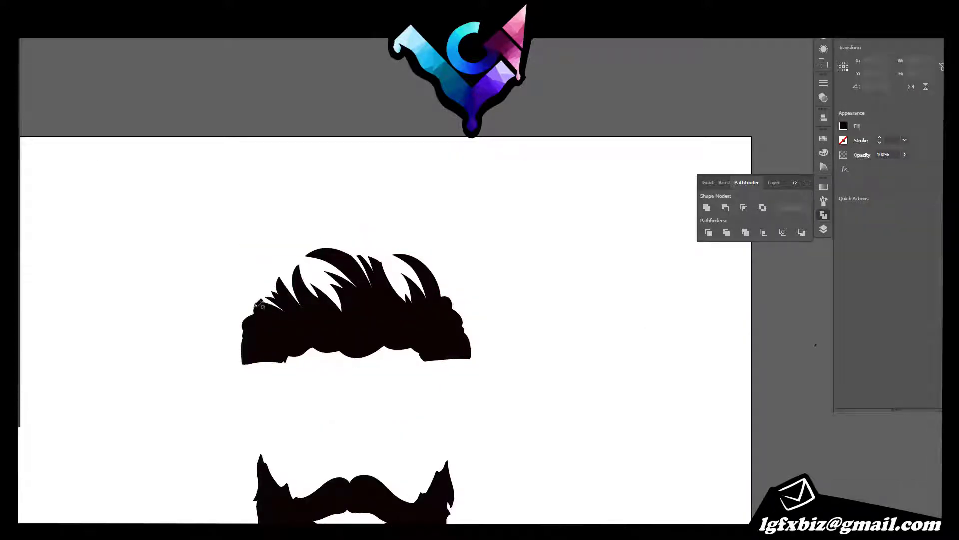
pyautogui.moveTo(263, 335); pyautogui.dragTo(250, 352)
pyautogui.click(471, 482)
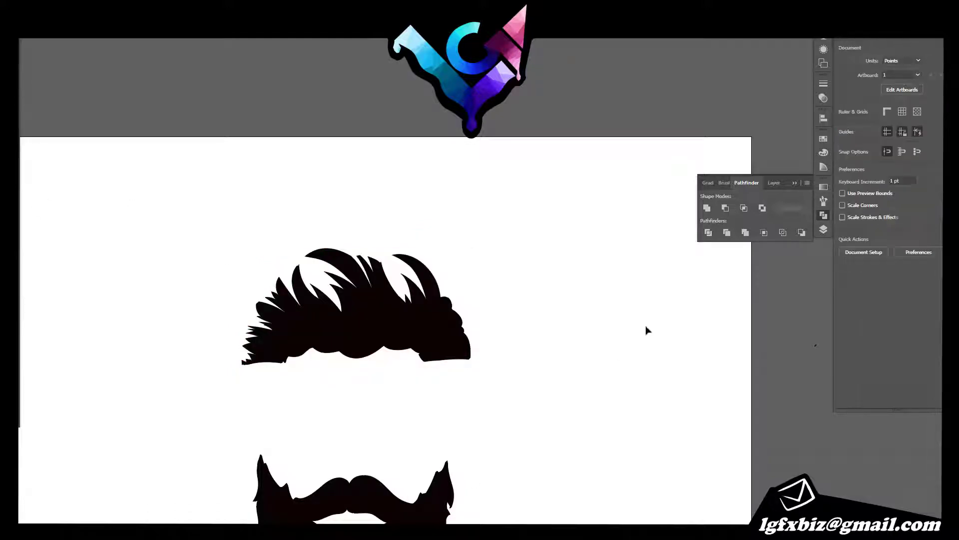
pyautogui.moveTo(453, 307); pyautogui.dragTo(463, 345)
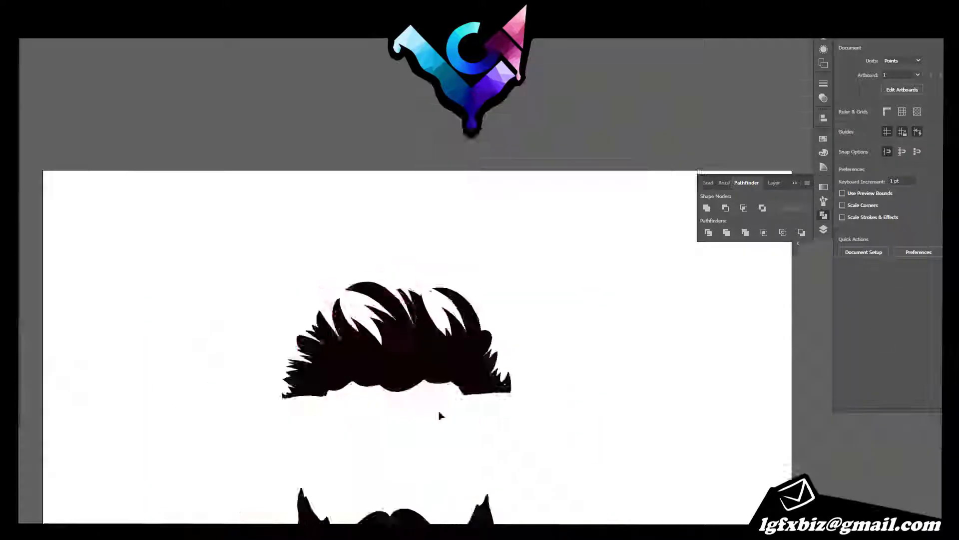
pyautogui.scroll(-5, 434, 450)
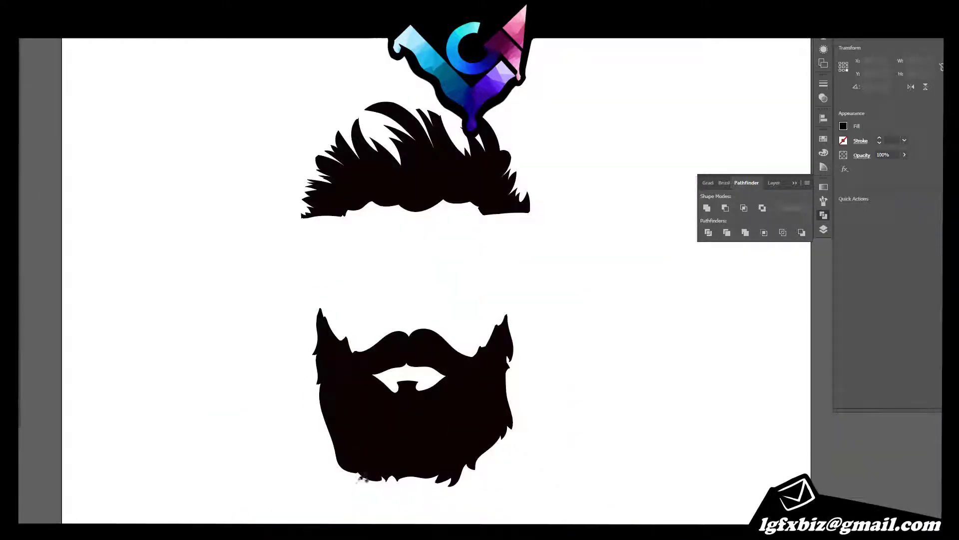
# Step: Try a brush stroke along the moustache edge, then undo back to the mouth ellipse
pyautogui.click(401, 464)
pyautogui.click(679, 318)
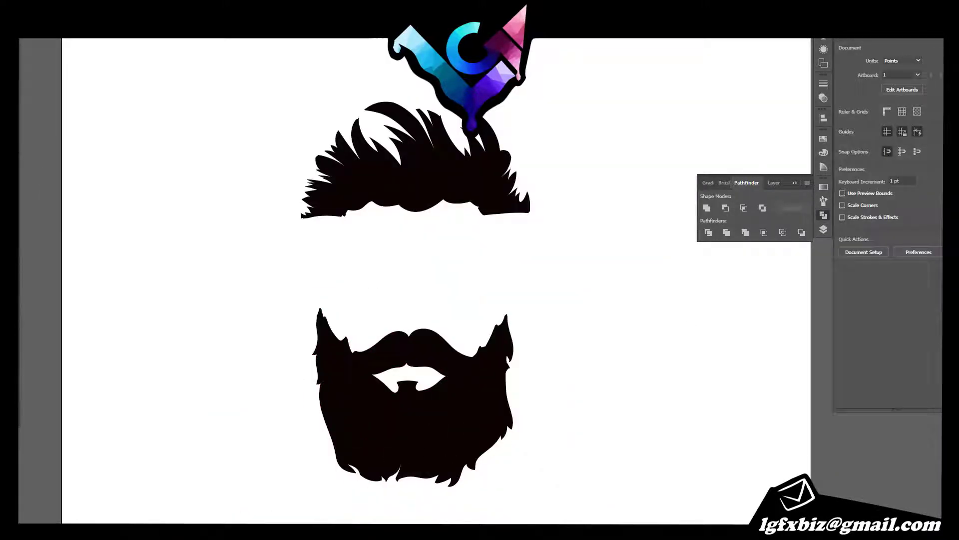
pyautogui.scroll(3, 440, 471)
pyautogui.click(508, 440)
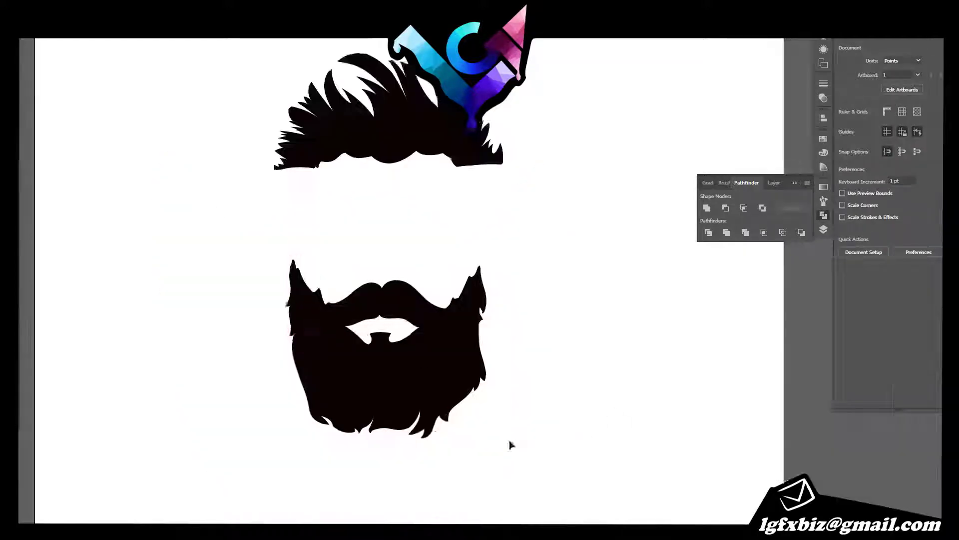
pyautogui.click(429, 430)
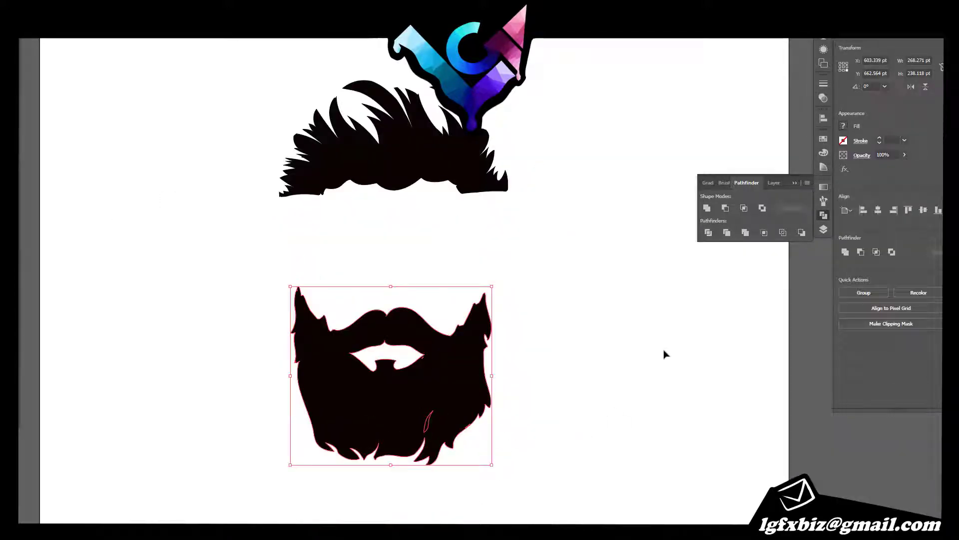
pyautogui.click(537, 476)
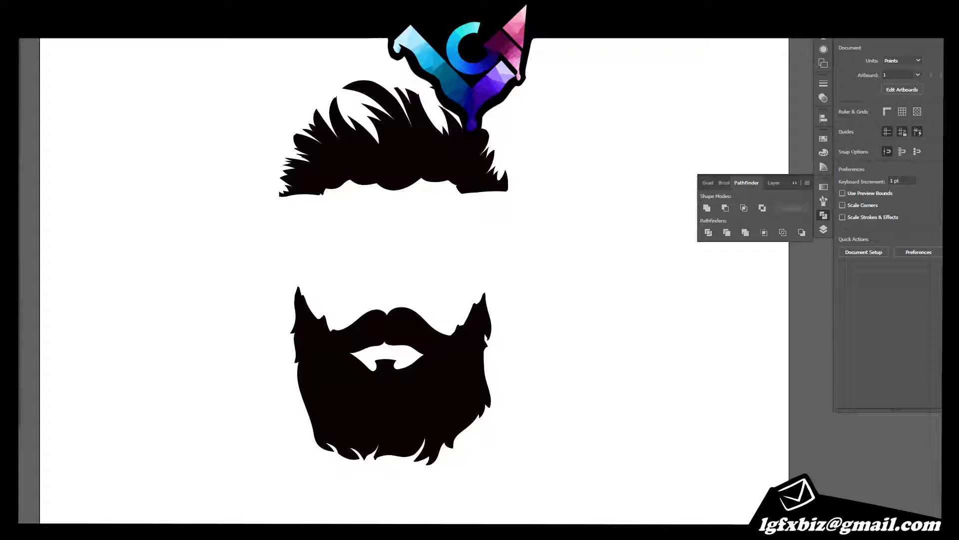
pyautogui.press('b')
pyautogui.moveTo(353, 322); pyautogui.dragTo(387, 311)
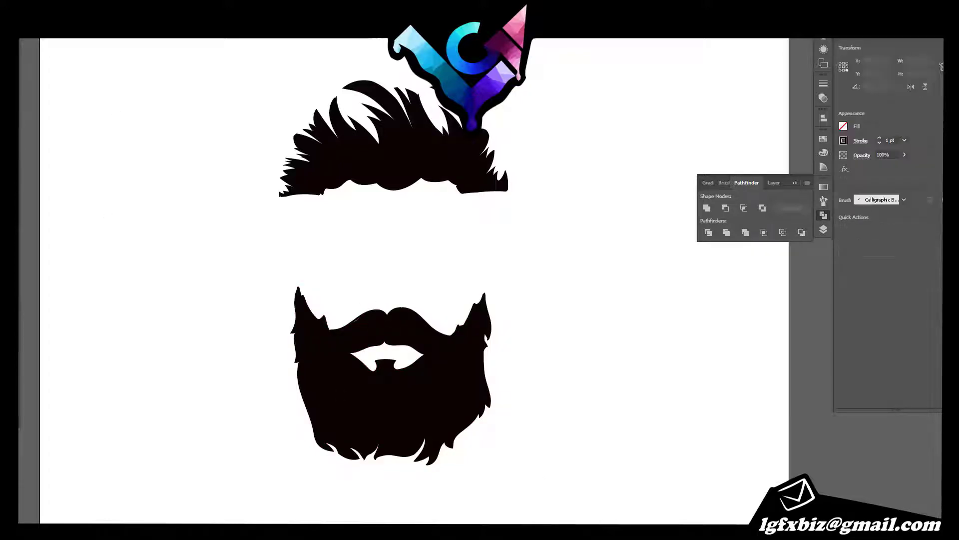
pyautogui.hotkey('ctrl', 'z')
pyautogui.hotkey('ctrl', 'z')
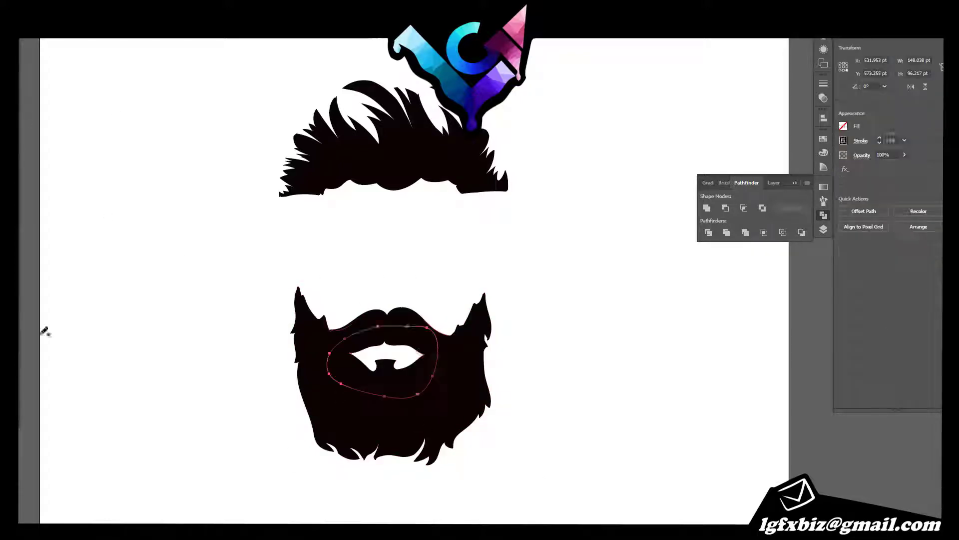
pyautogui.hotkey('ctrl', 'z')
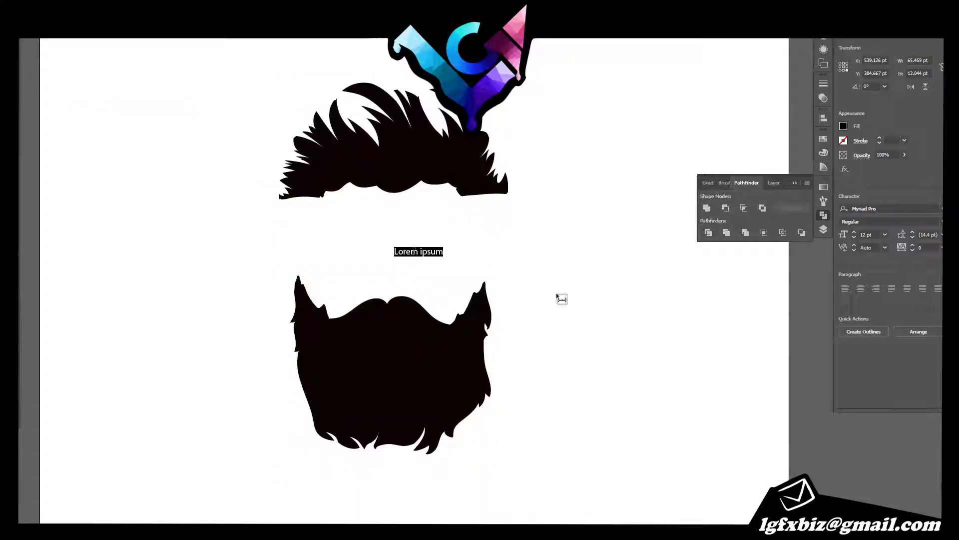
# Step: Enlarge the title, change '$' to '&' for 'Ross & Circle', and apply a bold display font
pyautogui.moveTo(441, 256); pyautogui.dragTo(549, 267)
pyautogui.doubleClick(386, 235)
pyautogui.press('BackSpace')
pyautogui.write('&')
pyautogui.press('Escape')
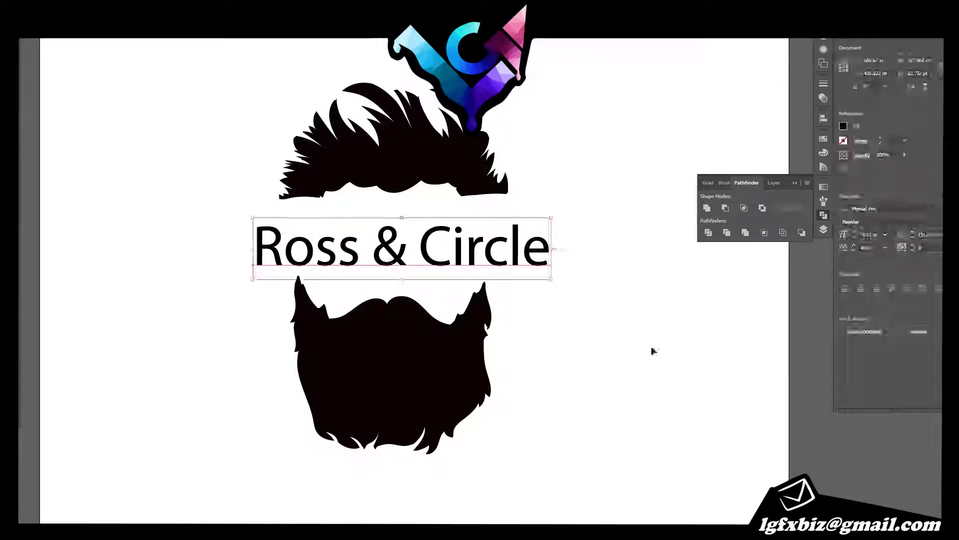
pyautogui.click(941, 208)
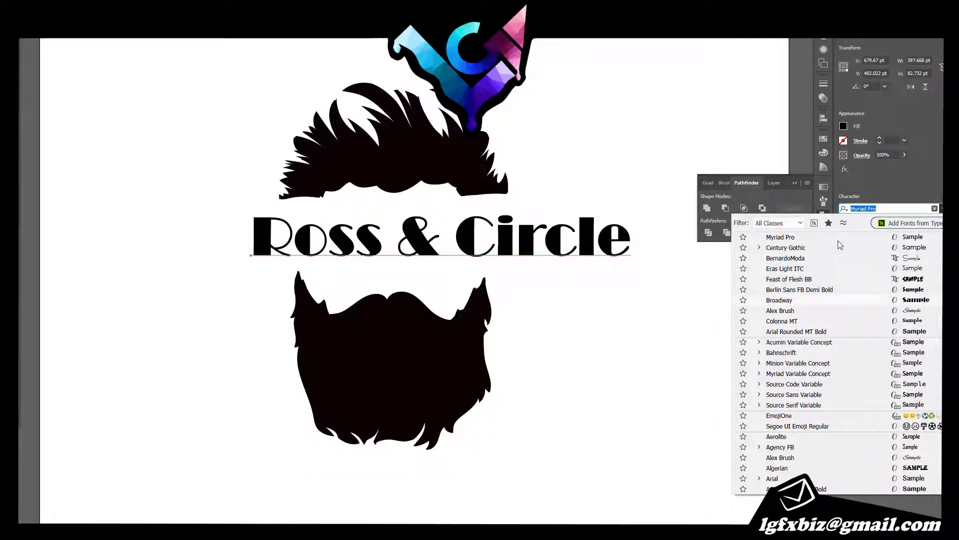
pyautogui.click(777, 467)
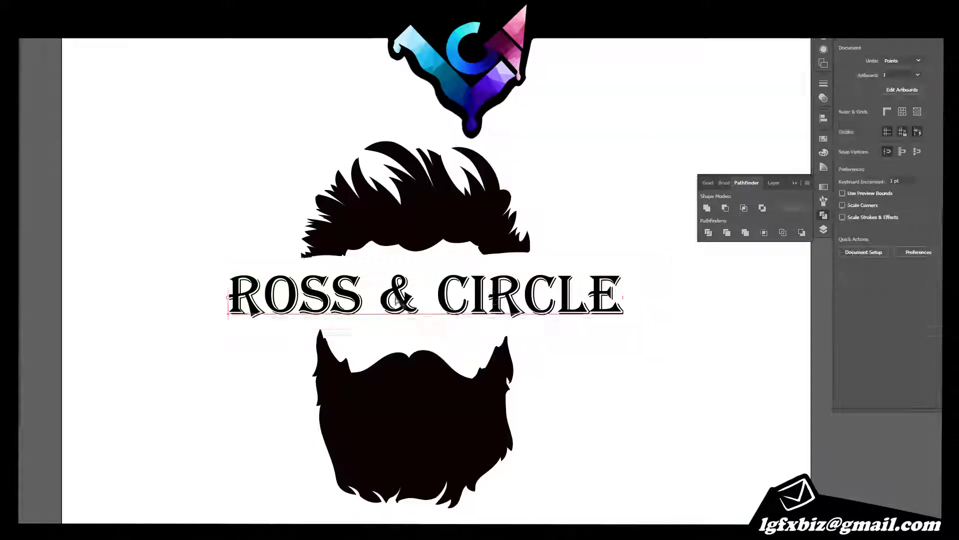
pyautogui.click(615, 351)
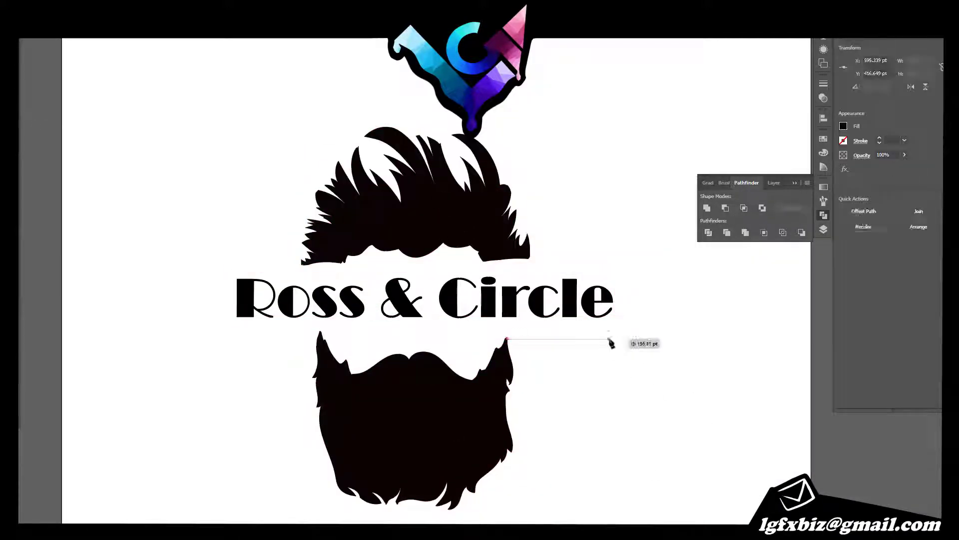
# Step: Draw a horizontal divider line below the title and place a copy above it
pyautogui.moveTo(613, 338); pyautogui.dragTo(238, 333)
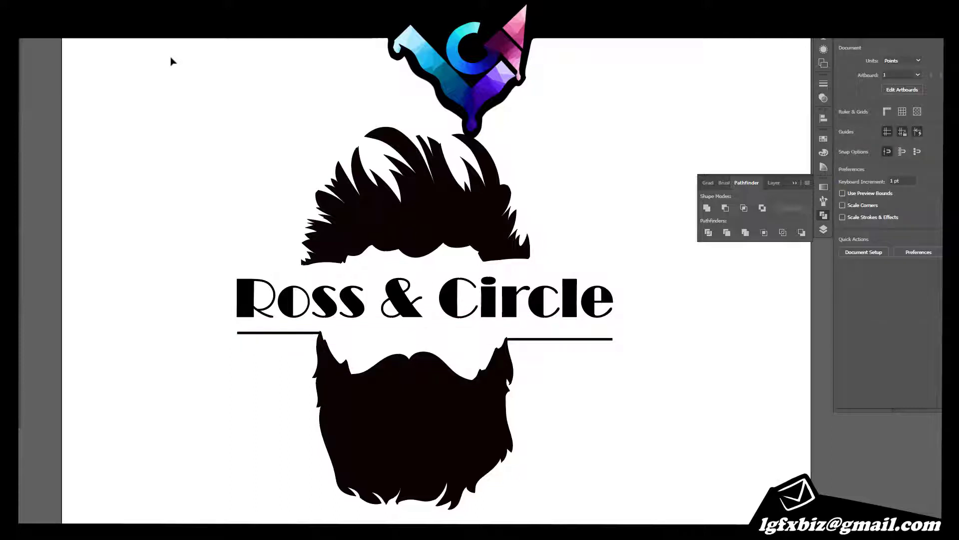
pyautogui.moveTo(543, 271); pyautogui.dragTo(548, 262)
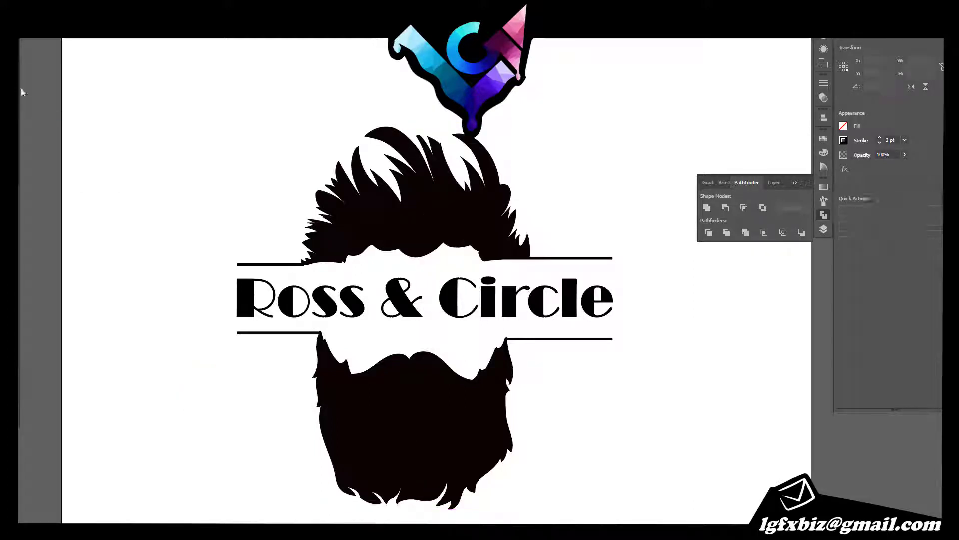
pyautogui.press('F6')
# Step: Pen-draw a blade triangle in the beard, fill it white and tilt it
pyautogui.press('F7')
pyautogui.click(395, 387)
pyautogui.click(427, 449)
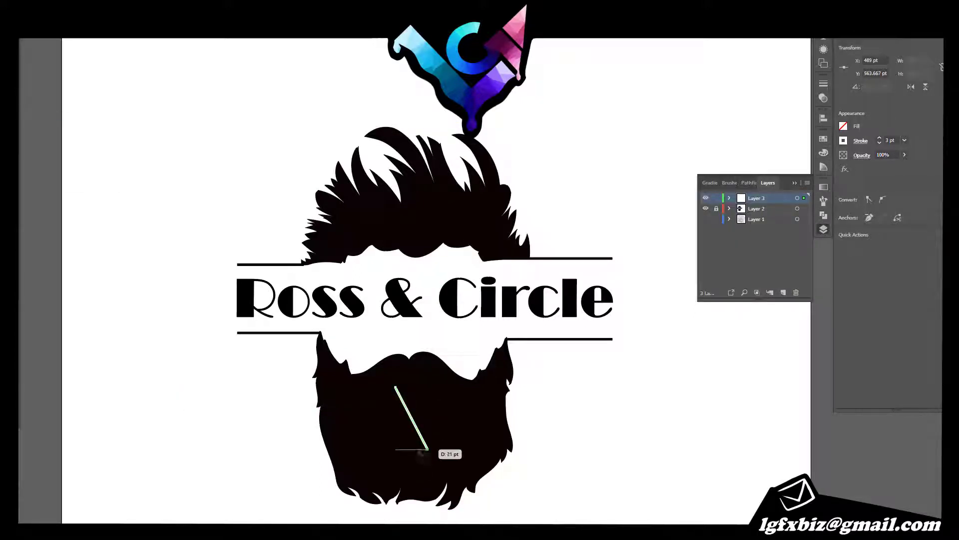
pyautogui.click(395, 388)
pyautogui.click(167, 84)
pyautogui.click(415, 430)
pyautogui.hotkey('shift', 'x')
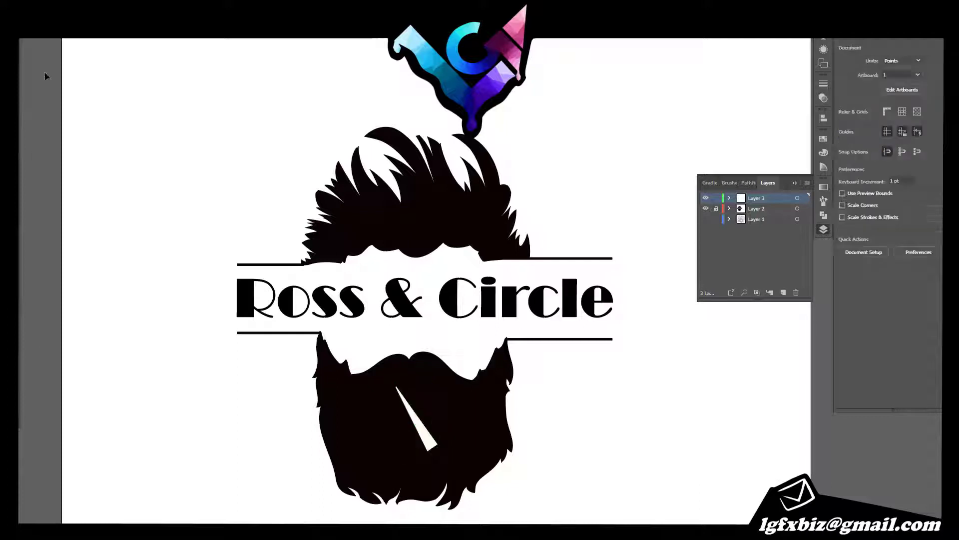
pyautogui.moveTo(442, 456); pyautogui.dragTo(446, 452)
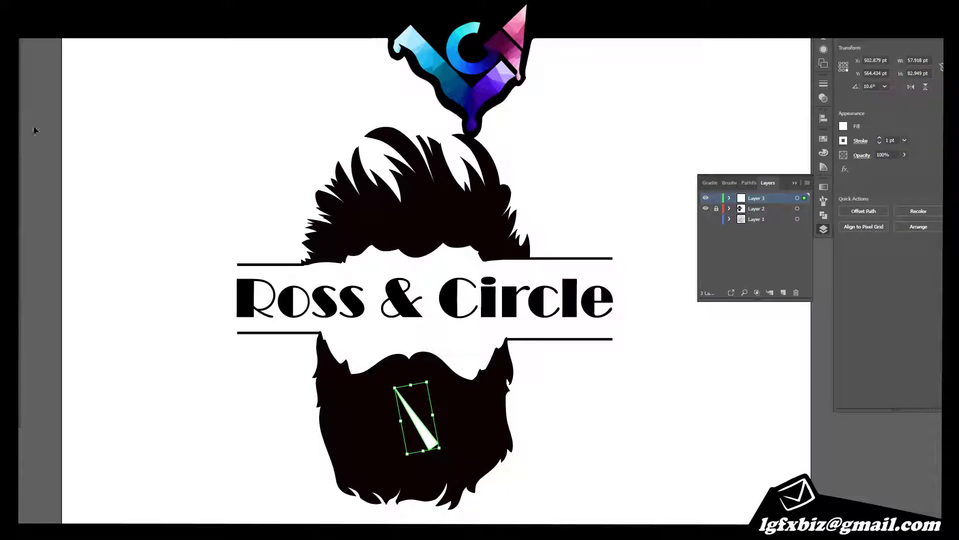
# Step: Bend the blade's lower edge into a curved shank
pyautogui.scroll(3, 442, 434)
pyautogui.moveTo(360, 391); pyautogui.dragTo(374, 397)
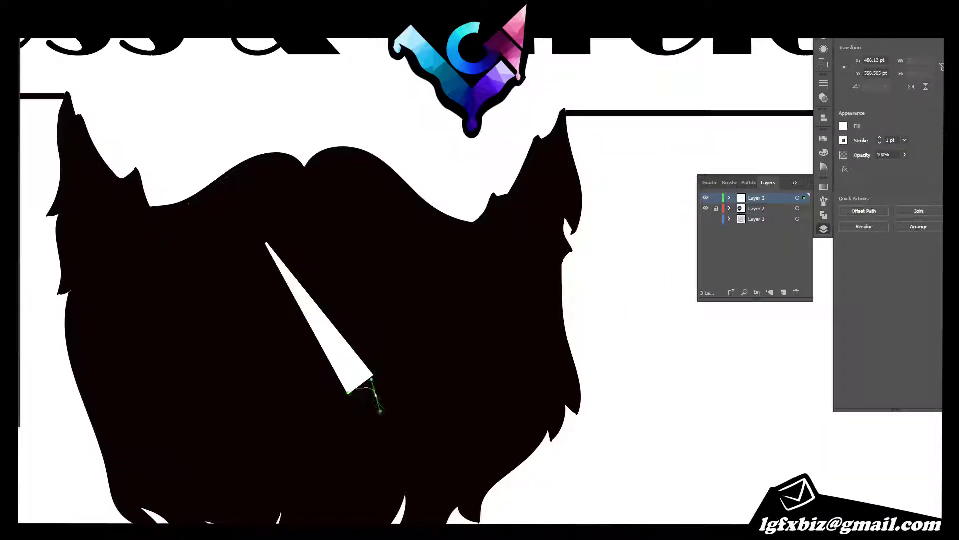
pyautogui.click(382, 409)
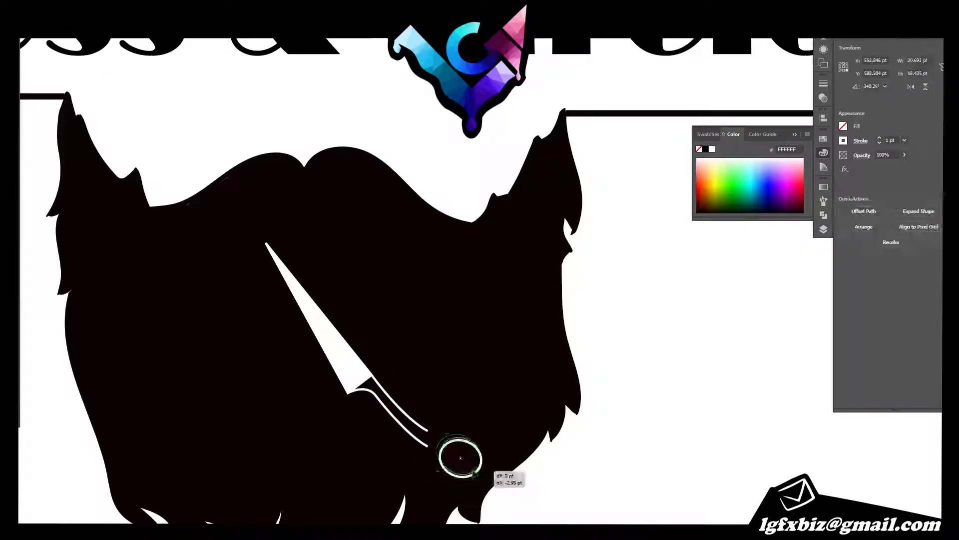
# Step: Add a ring handle at the blade's end and group it with the blade
pyautogui.moveTo(479, 468)
pyautogui.mouseDown()
pyautogui.moveTo(468, 462)
pyautogui.moveTo(480, 476)
pyautogui.mouseUp()
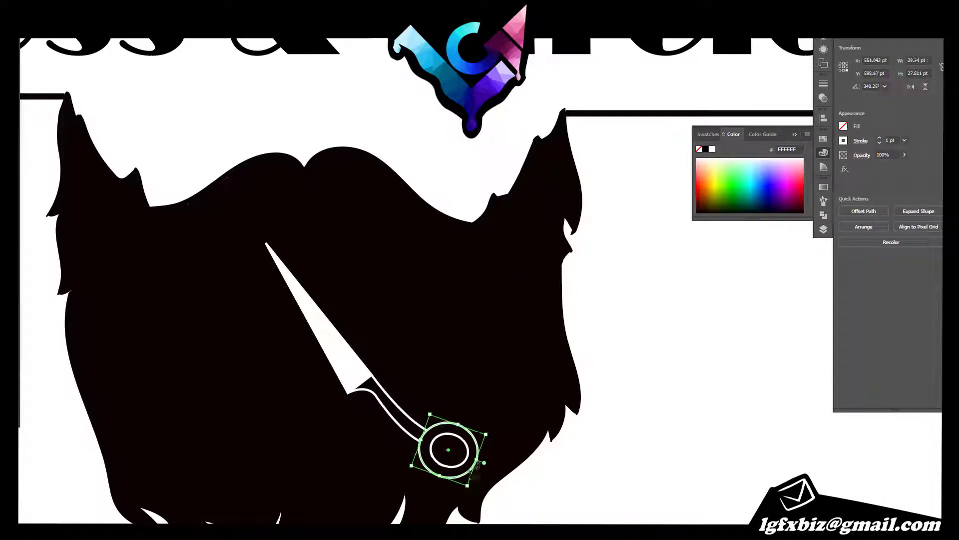
pyautogui.click(473, 455)
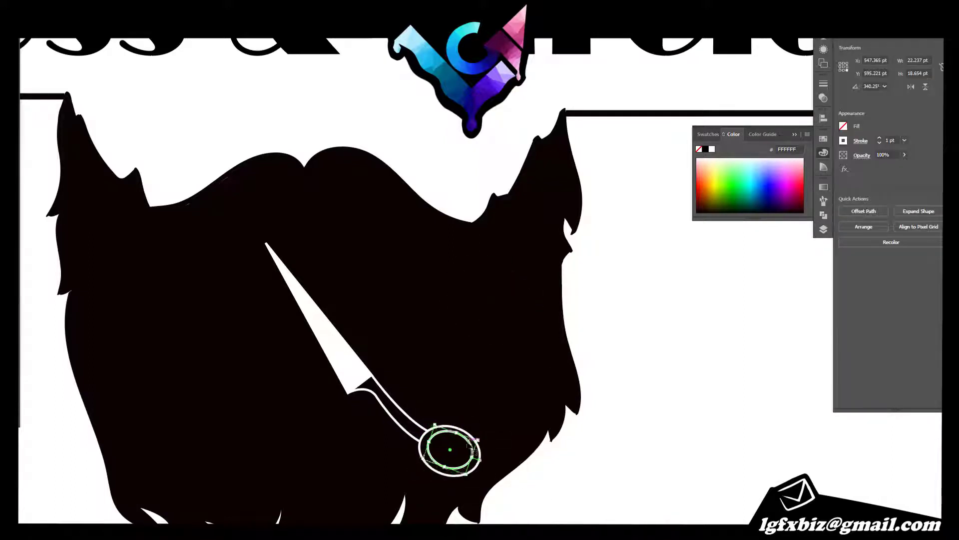
pyautogui.keyDown('shift'); pyautogui.click(479, 454); pyautogui.keyUp('shift')
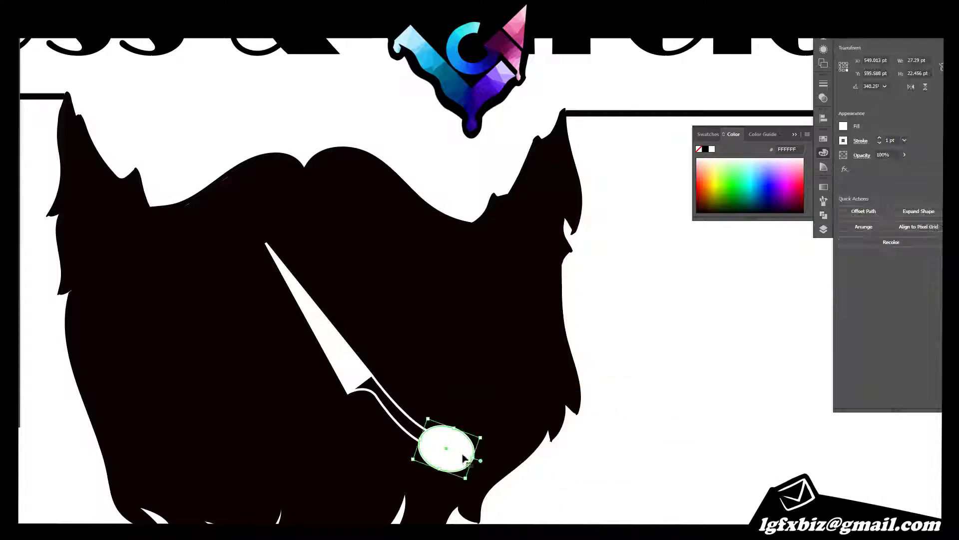
pyautogui.click(824, 214)
pyautogui.hotkey('ctrl', 'g')
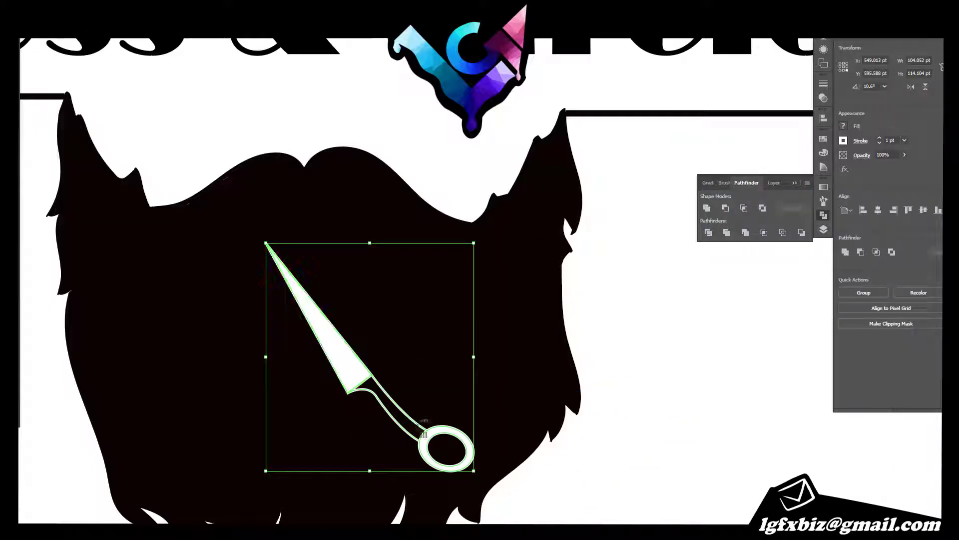
pyautogui.click(618, 421)
pyautogui.hotkey('ctrl', '0')
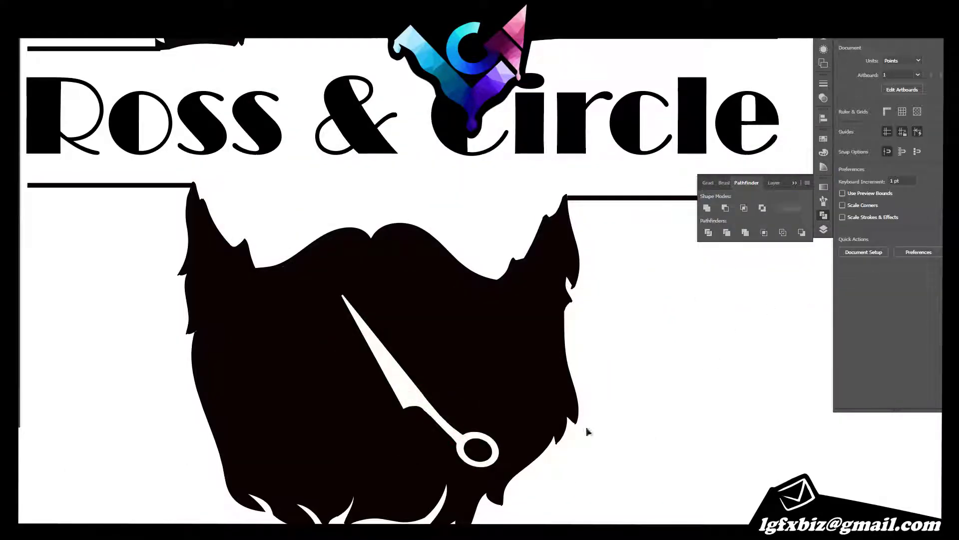
# Step: Shorten the blade, resize its ring, reflect a copy, and rotate the pair slightly clockwise
pyautogui.moveTo(477, 452); pyautogui.dragTo(453, 462)
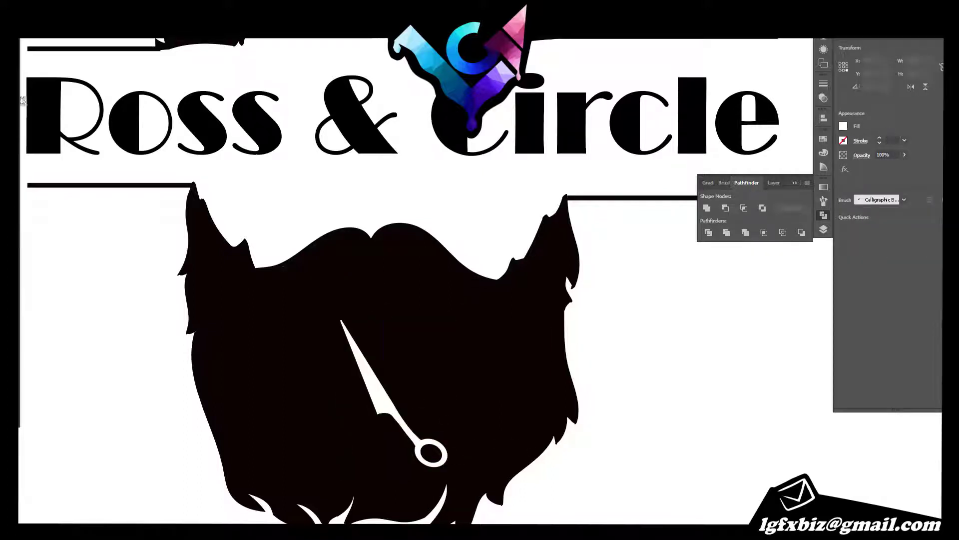
pyautogui.scroll(3, 384, 403)
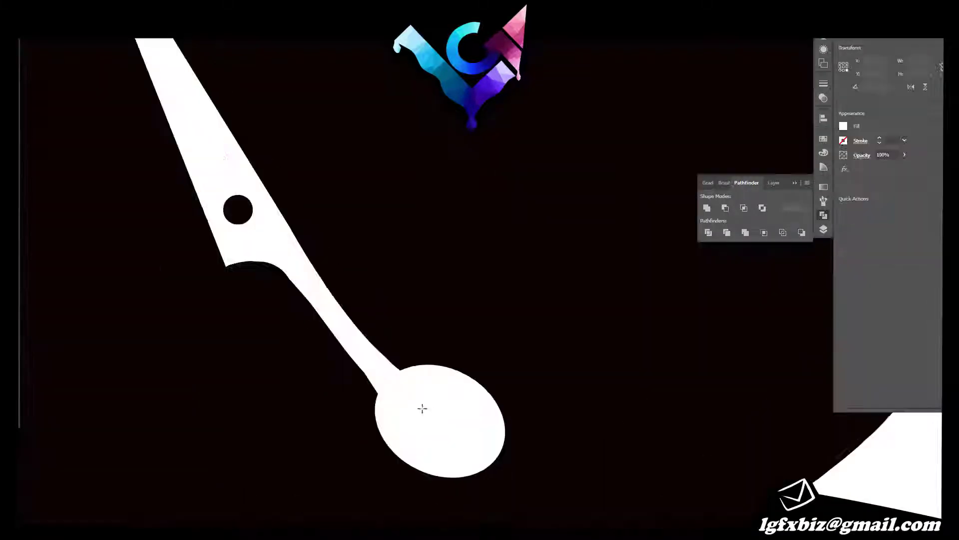
pyautogui.click(450, 420)
pyautogui.moveTo(407, 373); pyautogui.dragTo(391, 392)
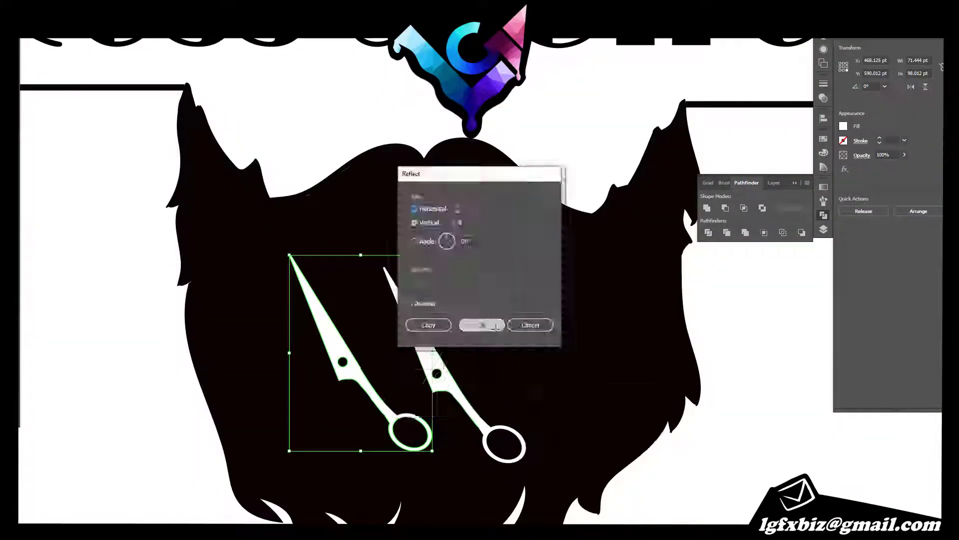
pyautogui.click(481, 325)
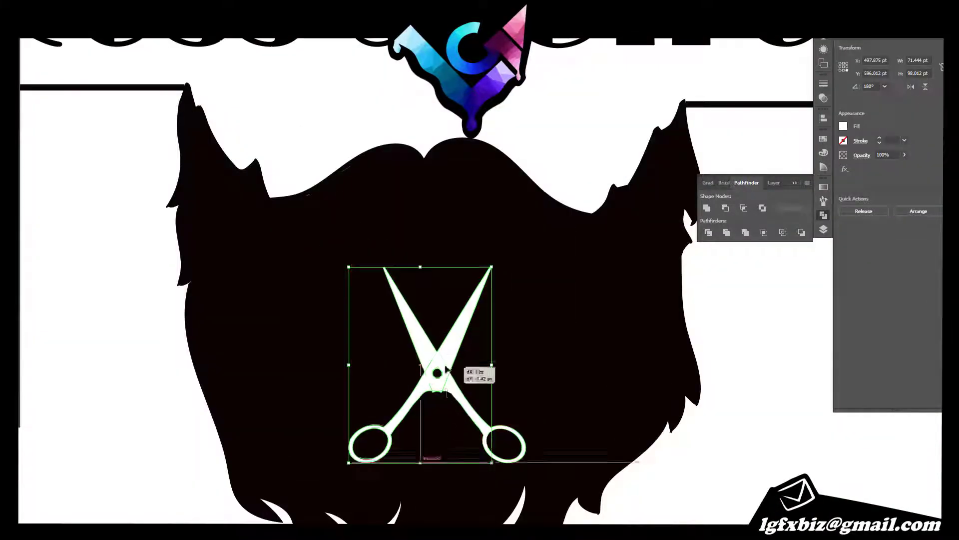
pyautogui.moveTo(519, 262); pyautogui.dragTo(530, 279)
# Step: Unite both scissor halves into one white shape
pyautogui.click(633, 407)
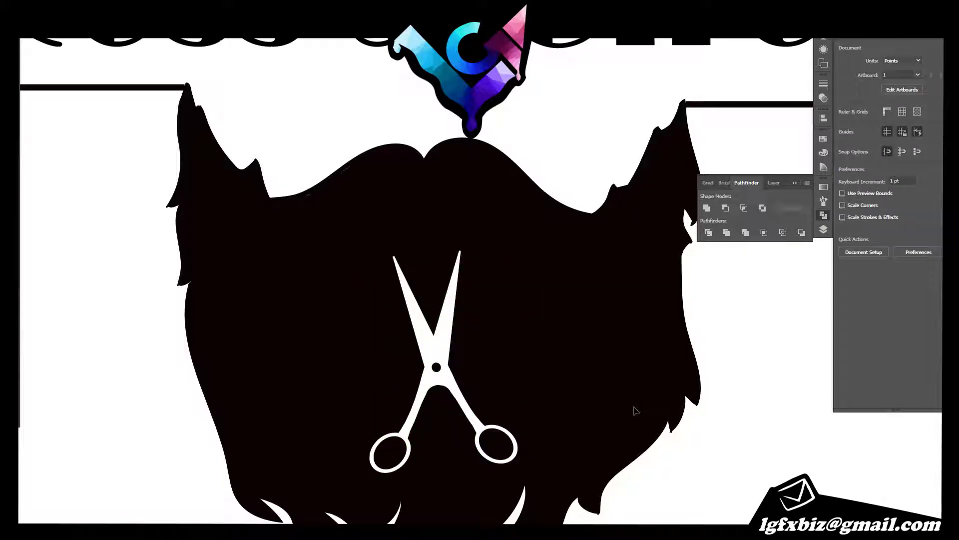
pyautogui.click(440, 350)
pyautogui.scroll(2, 522, 379)
pyautogui.click(410, 358)
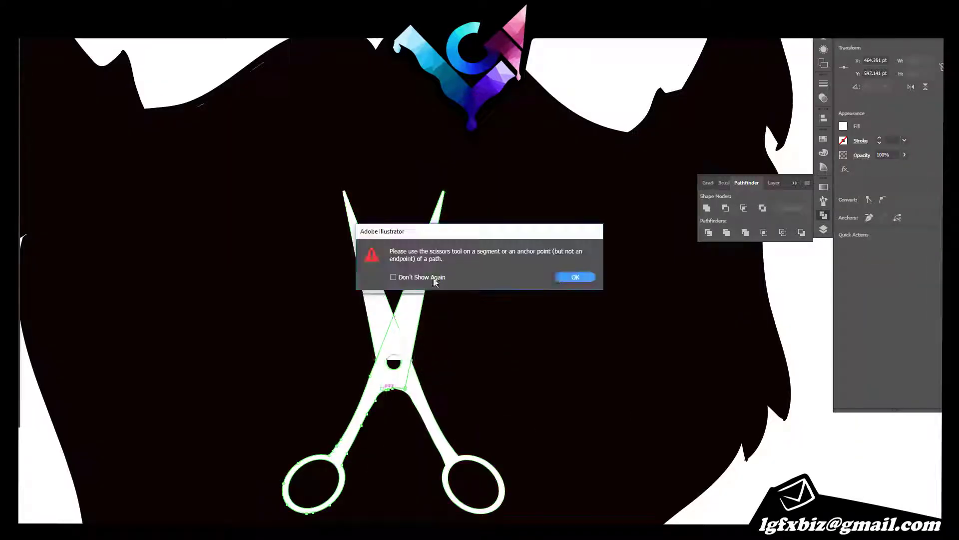
pyautogui.click(597, 286)
pyautogui.rightClick(425, 350)
pyautogui.click(450, 395)
pyautogui.click(442, 423)
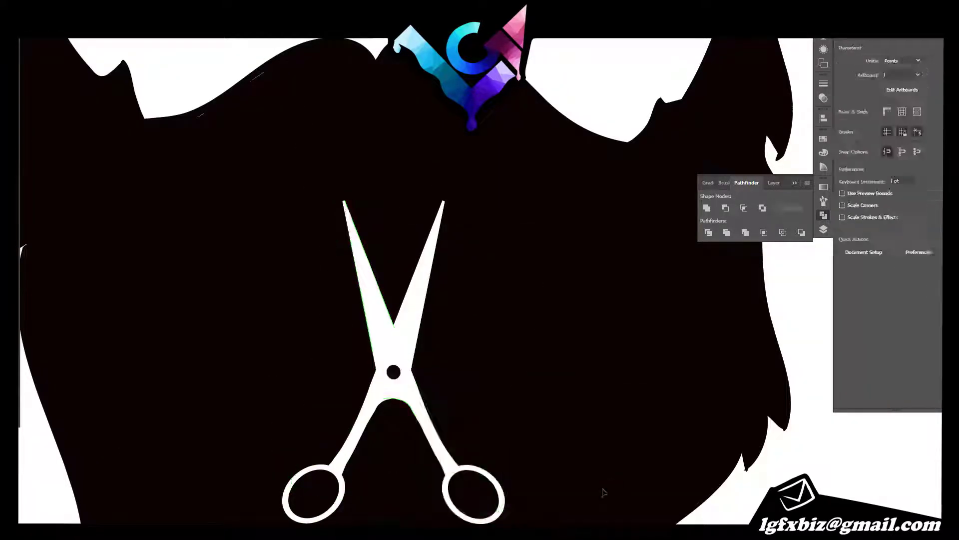
# Step: Add and size a small square finger hook on one scissor ring
pyautogui.scroll(3, 377, 363)
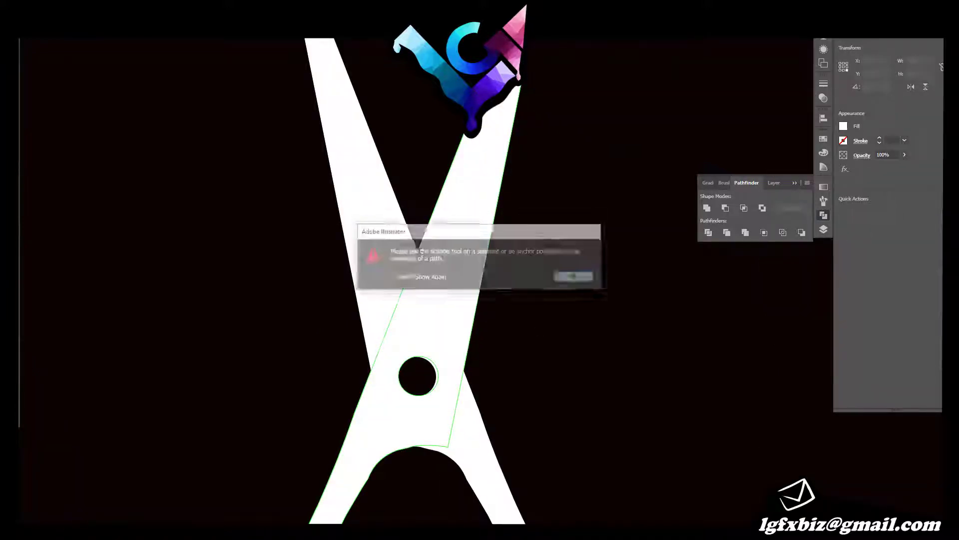
pyautogui.click(572, 274)
pyautogui.click(768, 183)
pyautogui.scroll(-2, 425, 380)
pyautogui.scroll(4, 398, 232)
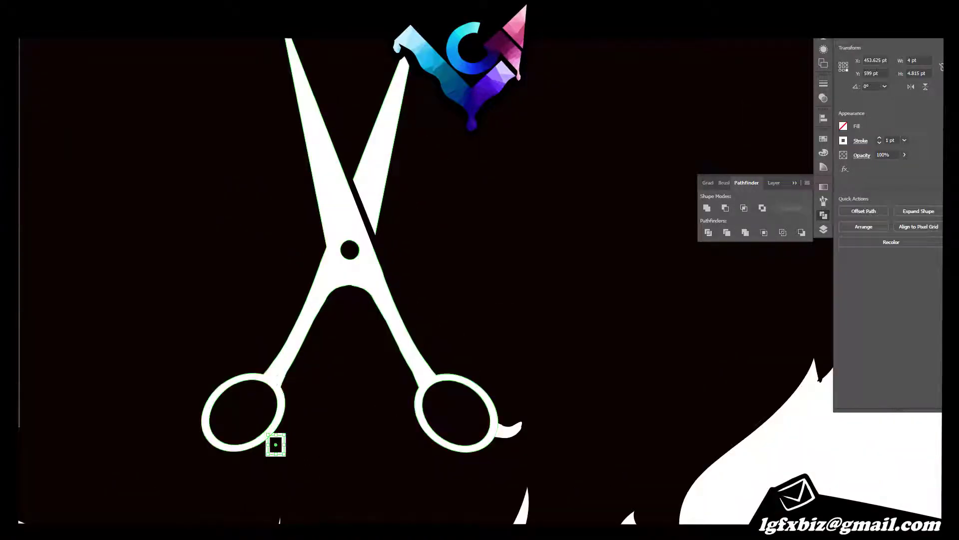
pyautogui.moveTo(260, 466); pyautogui.dragTo(279, 450)
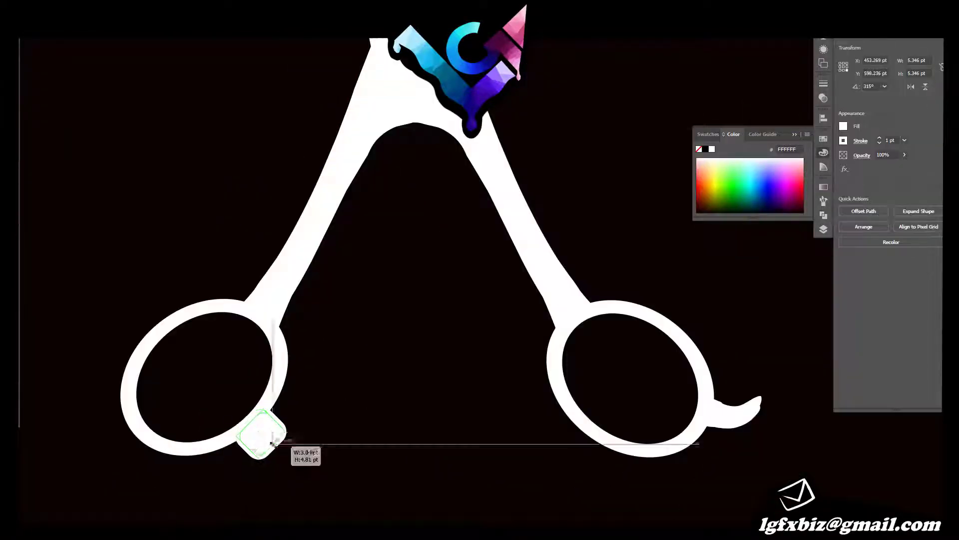
pyautogui.hotkey('ctrl', '0')
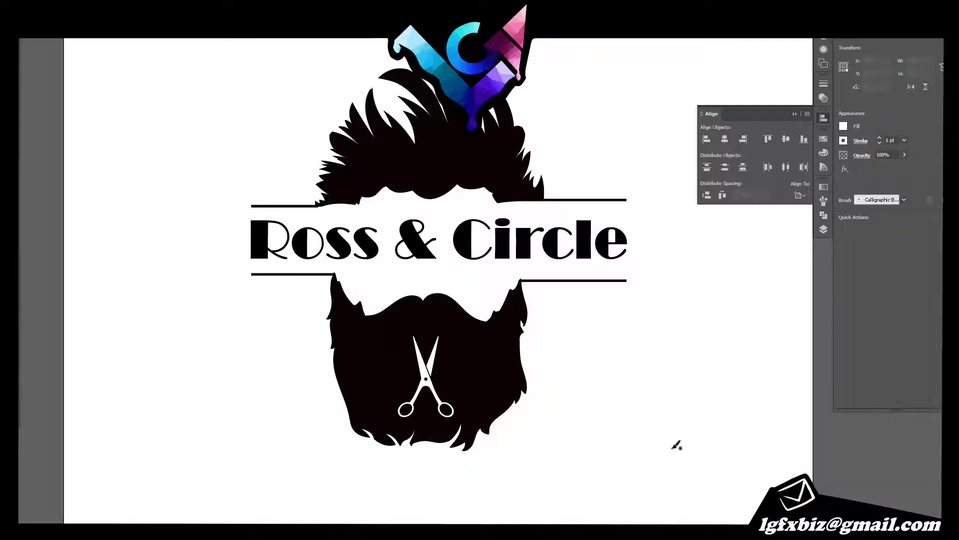
# Step: Draw a circle around the scissors and make it an outline-only stroke
pyautogui.moveTo(383, 334)
pyautogui.mouseDown()
pyautogui.moveTo(470, 420)
pyautogui.moveTo(461, 405)
pyautogui.mouseUp()
pyautogui.hotkey('shift', 'x')
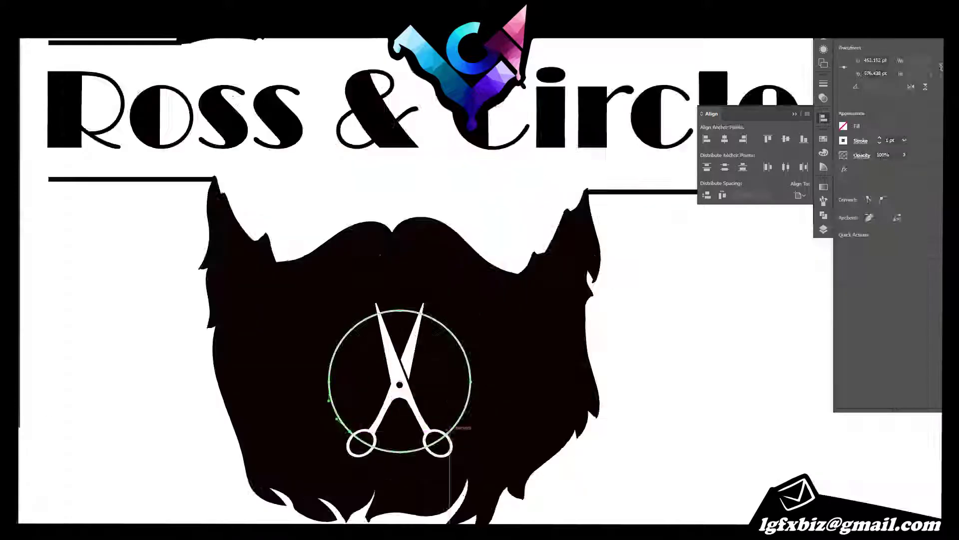